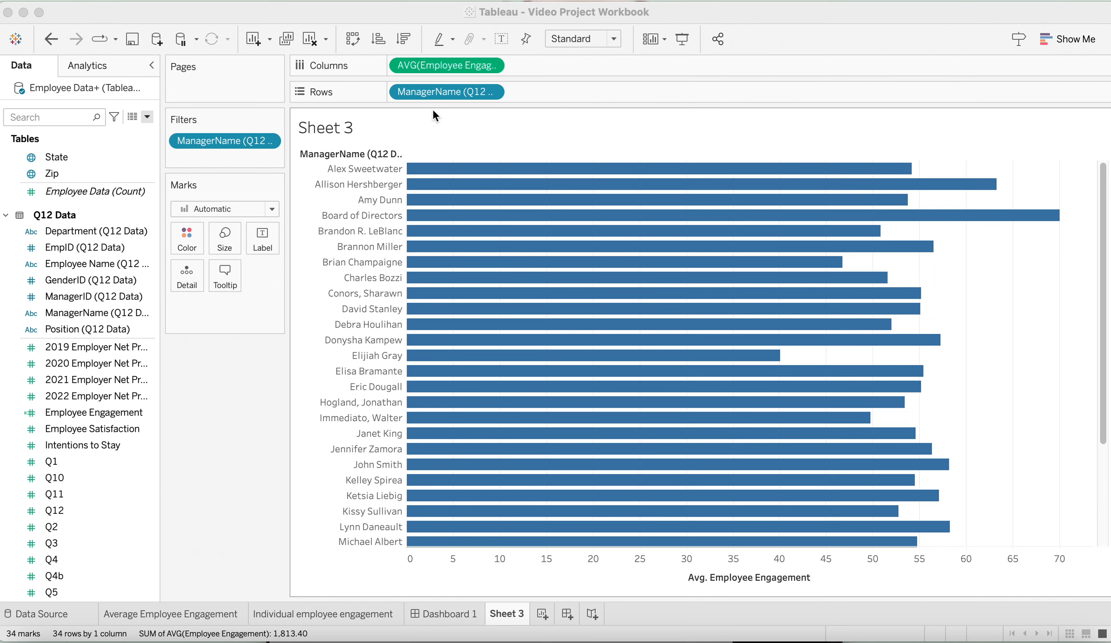
Edit the ManagerName filter to exclude Board of Directors from the chart
left_click(451, 92)
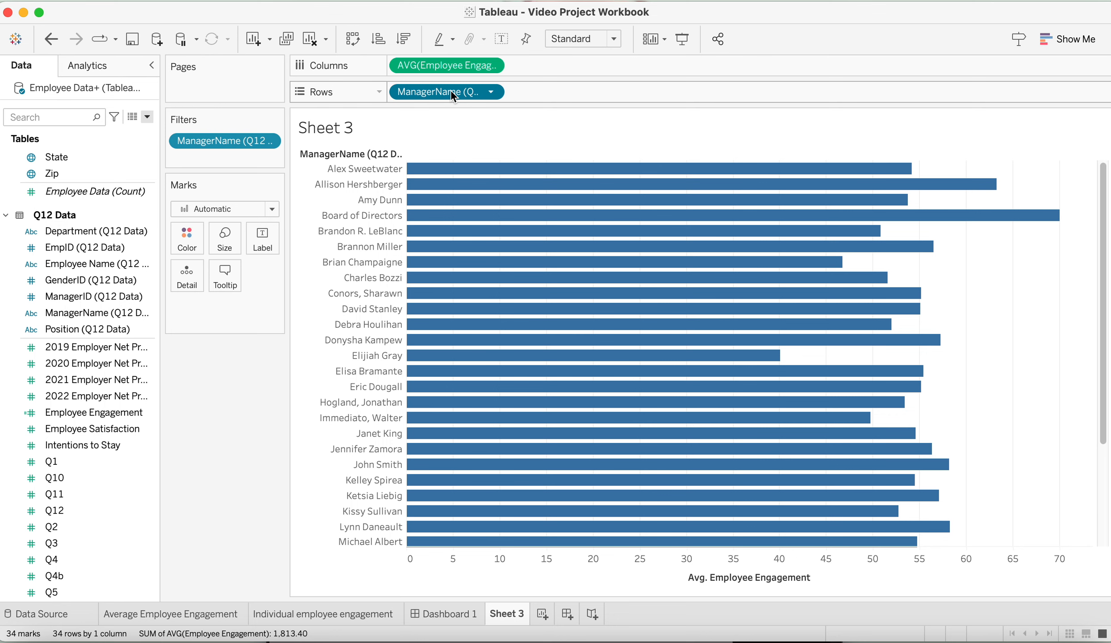
left_click(491, 93)
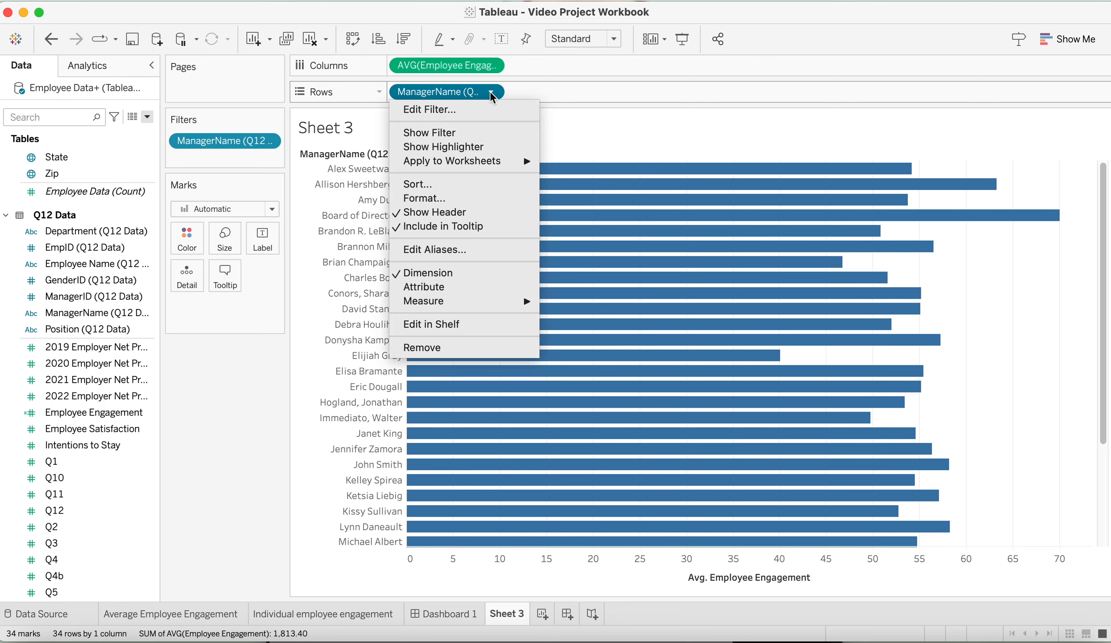
left_click(487, 109)
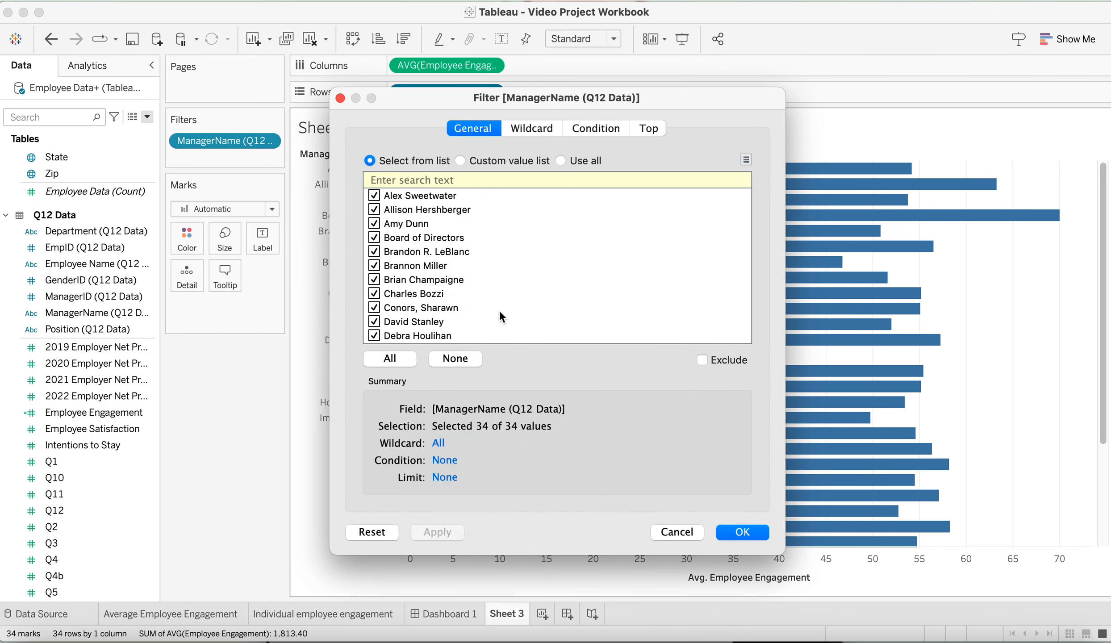
left_click(386, 240)
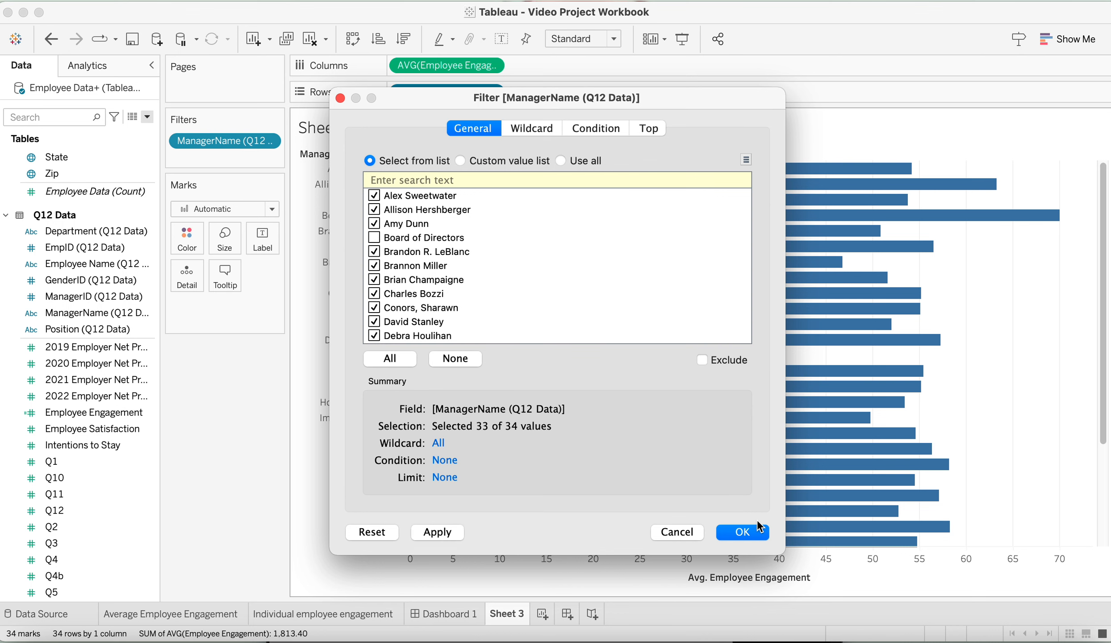
left_click(742, 532)
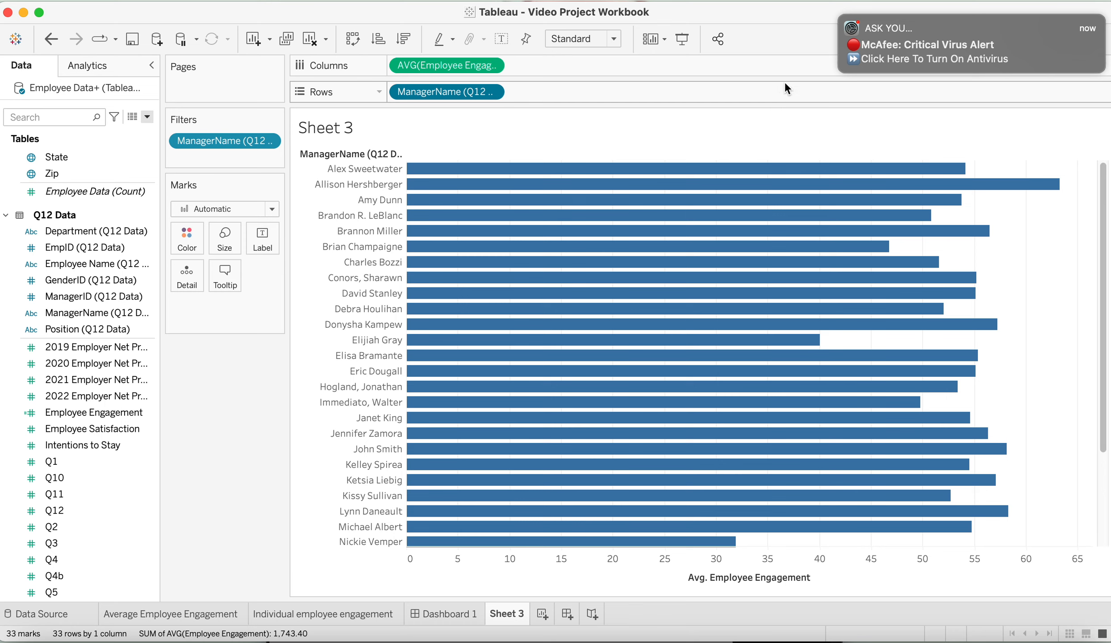
left_click(842, 18)
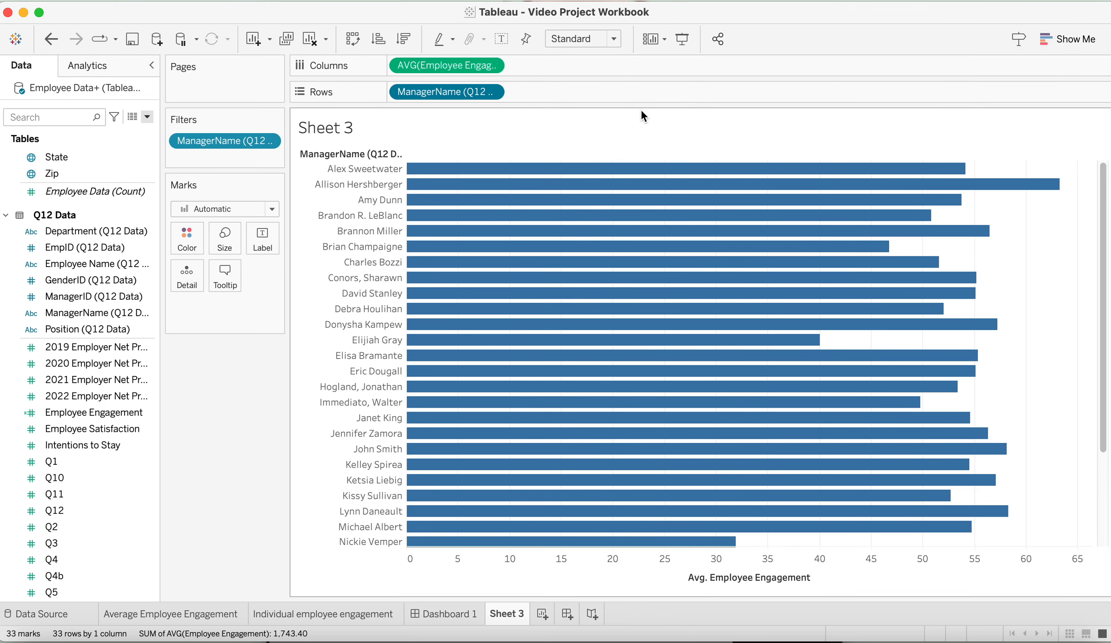
Exclude the last manager in the ManagerName filter's list from the chart
mouse_move(447, 319)
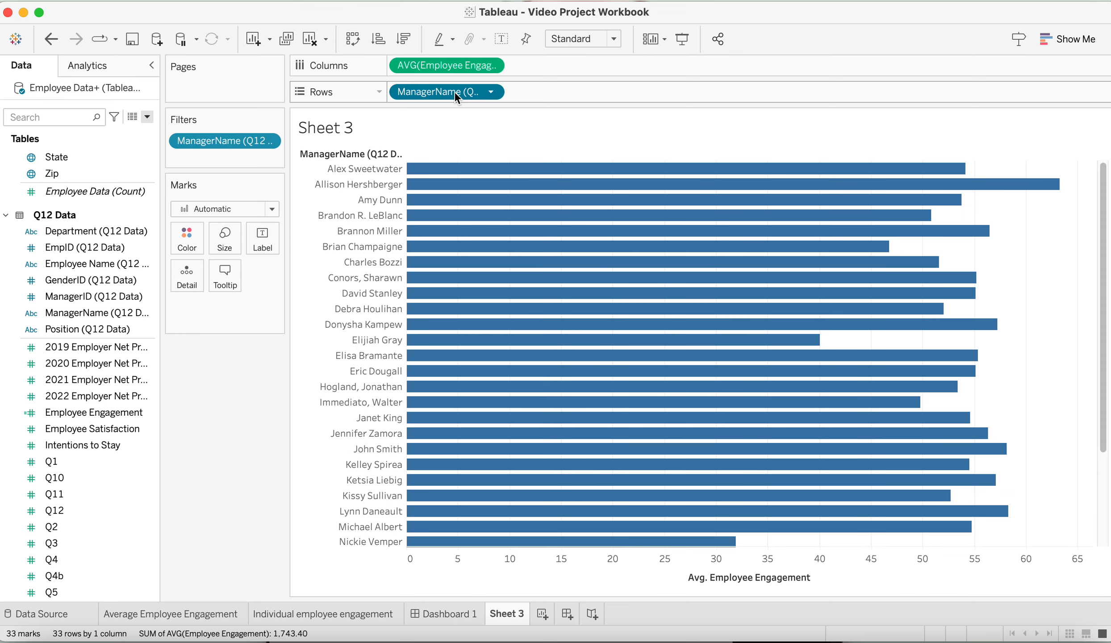
left_click(491, 93)
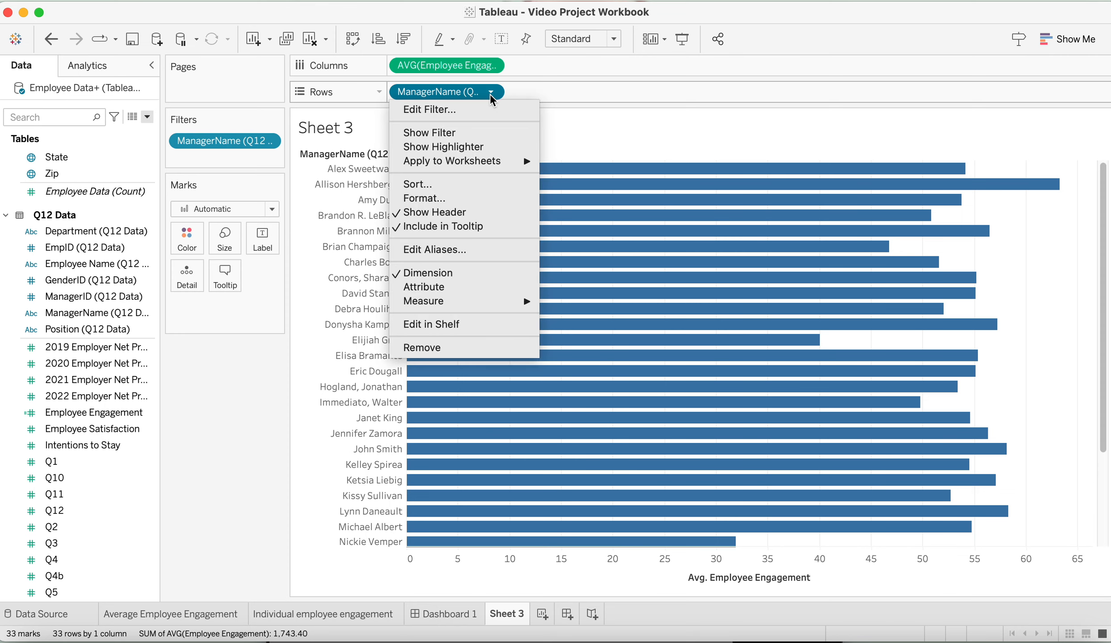
left_click(491, 110)
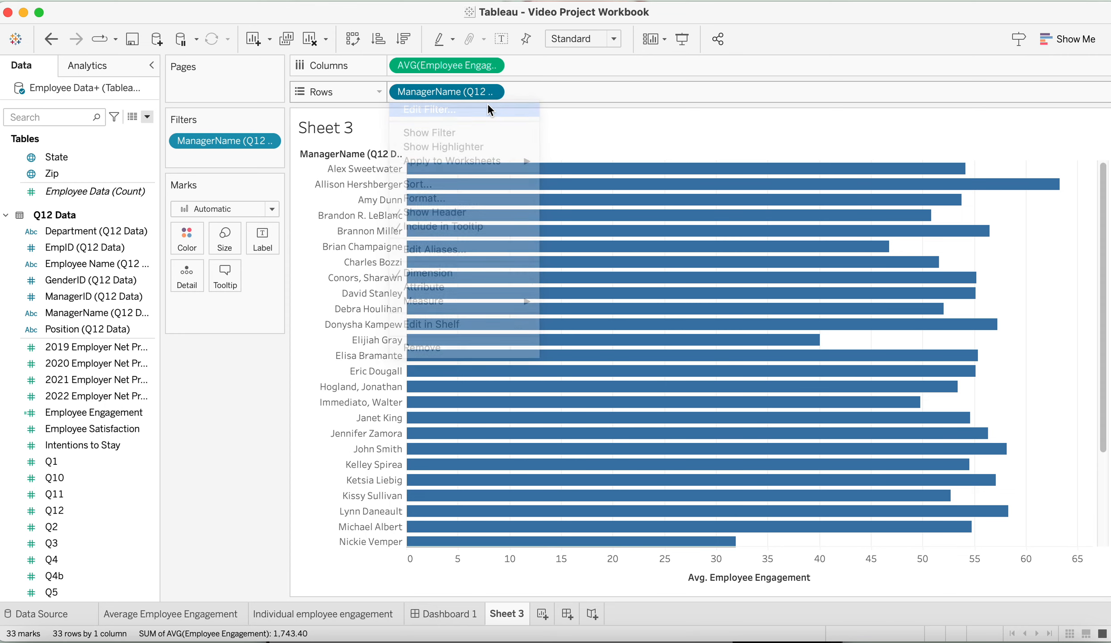
scroll(467, 307, "down", 3)
scroll(467, 306, "down", 5)
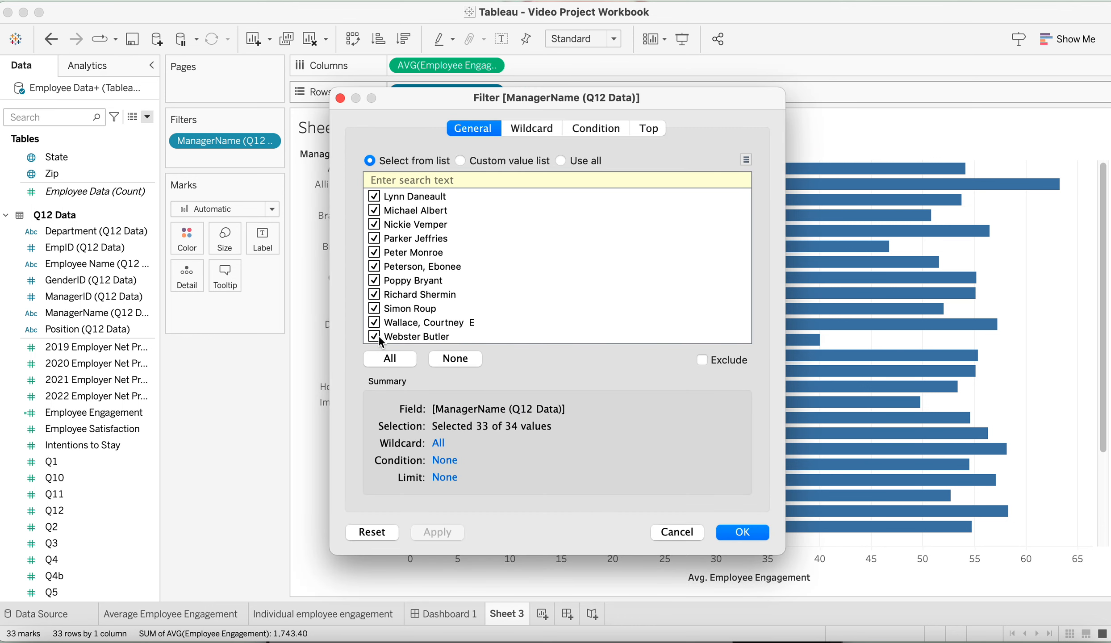
left_click(374, 336)
left_click(742, 532)
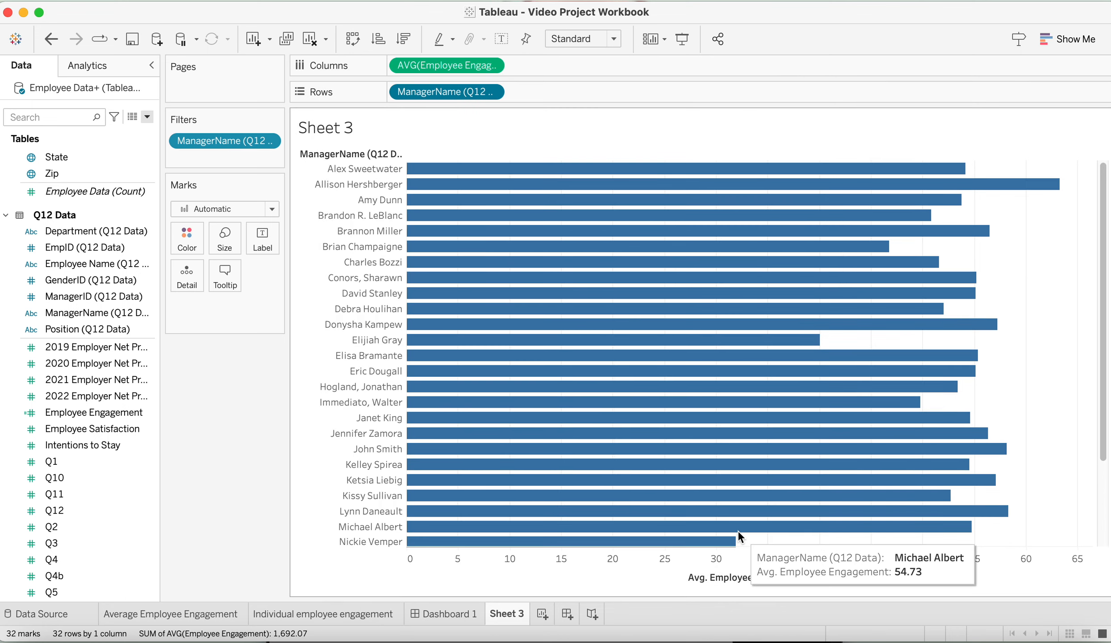
scroll(514, 390, "down", 5)
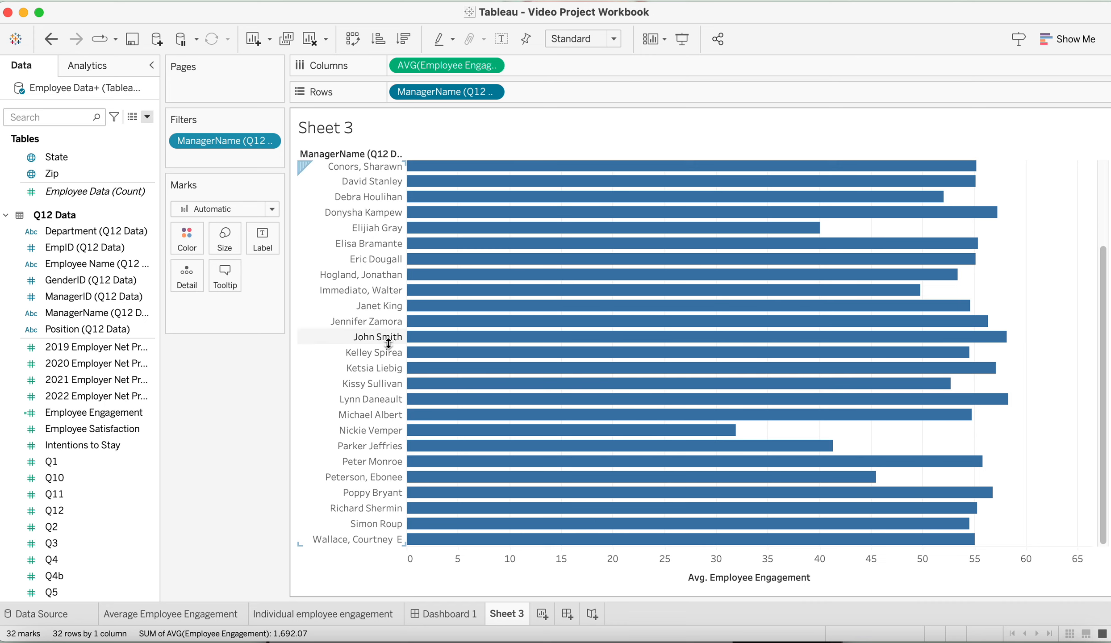
scroll(387, 339, "up", 5)
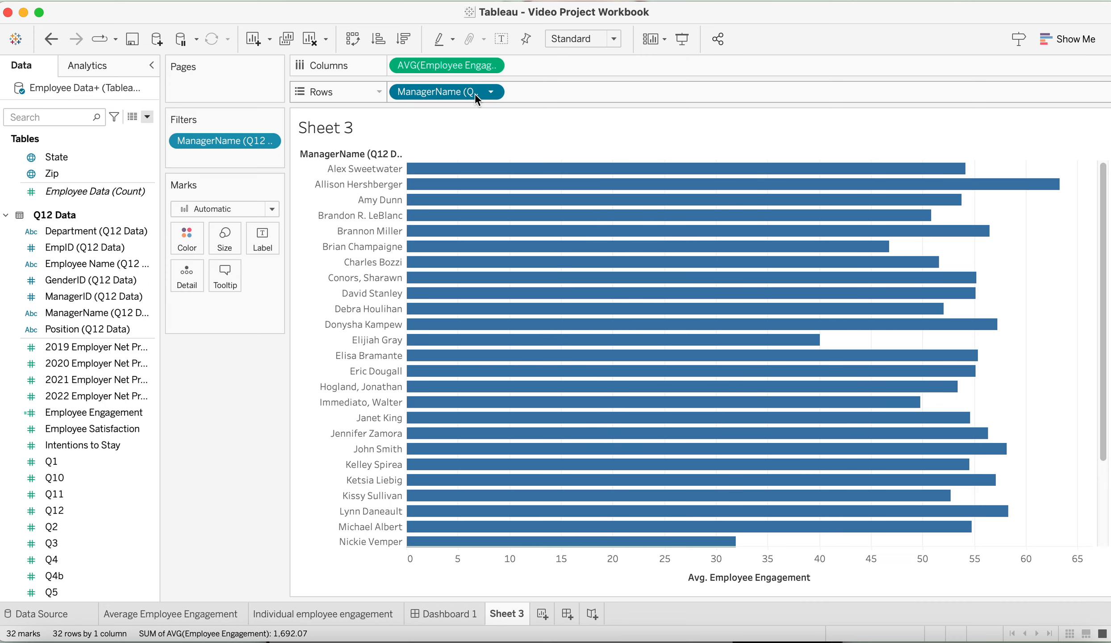
Exclude the first manager whose name starts with J from the ManagerName filter
left_click(488, 93)
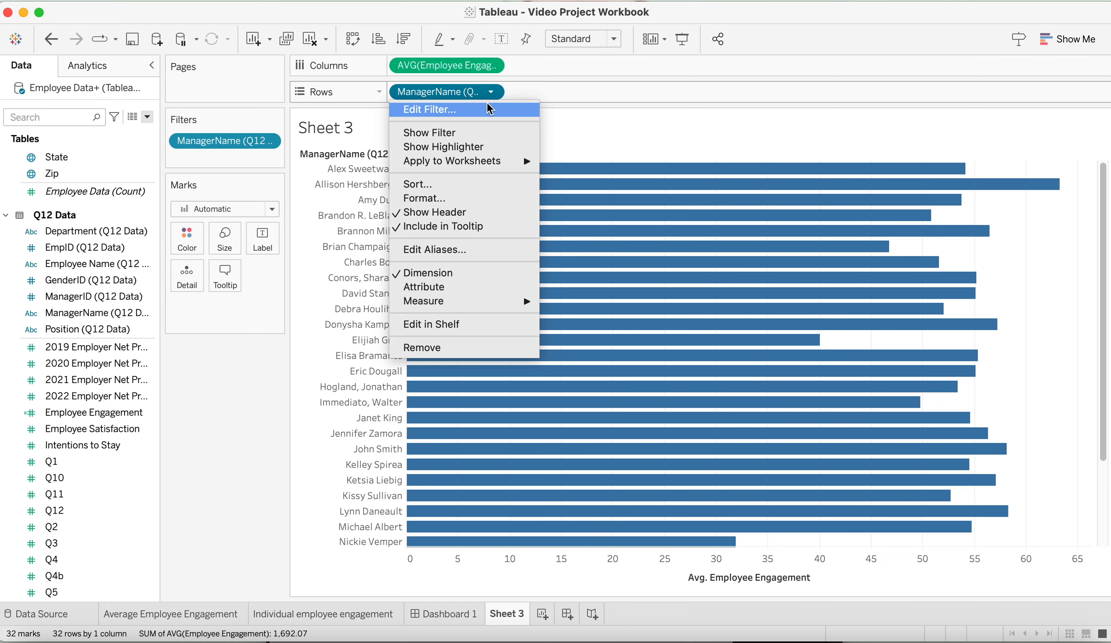
left_click(488, 106)
scroll(462, 279, "down", 5)
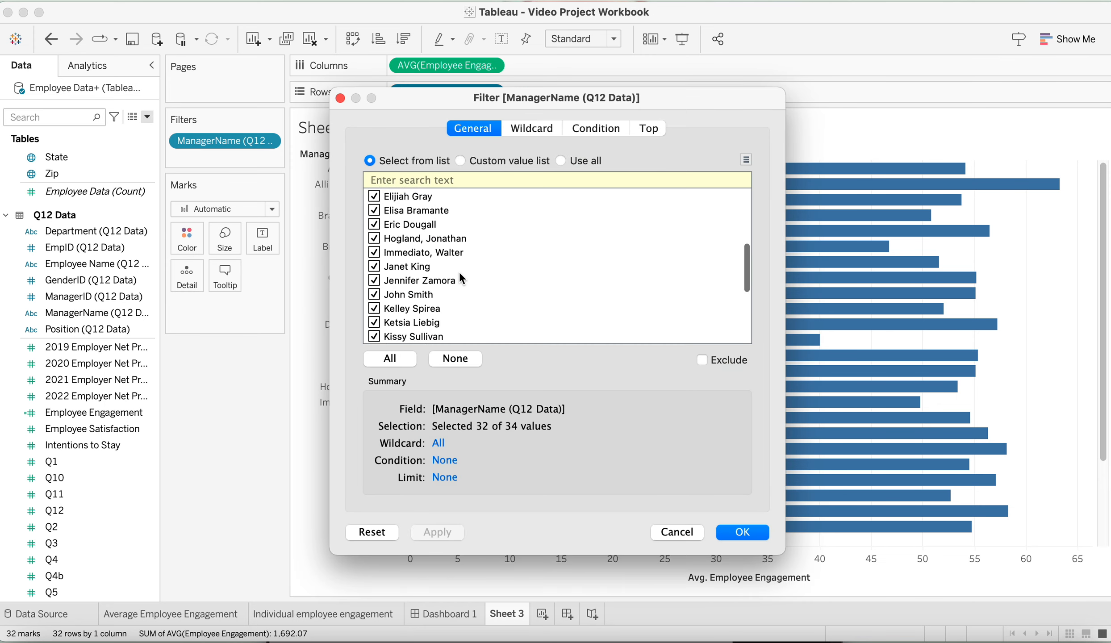
left_click(375, 249)
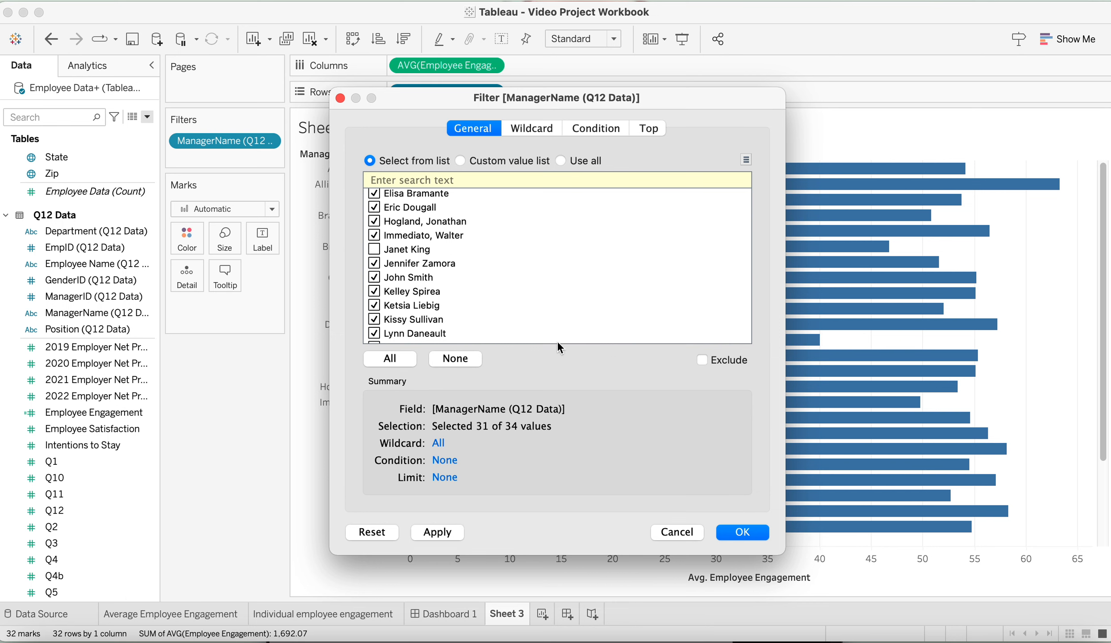
left_click(742, 532)
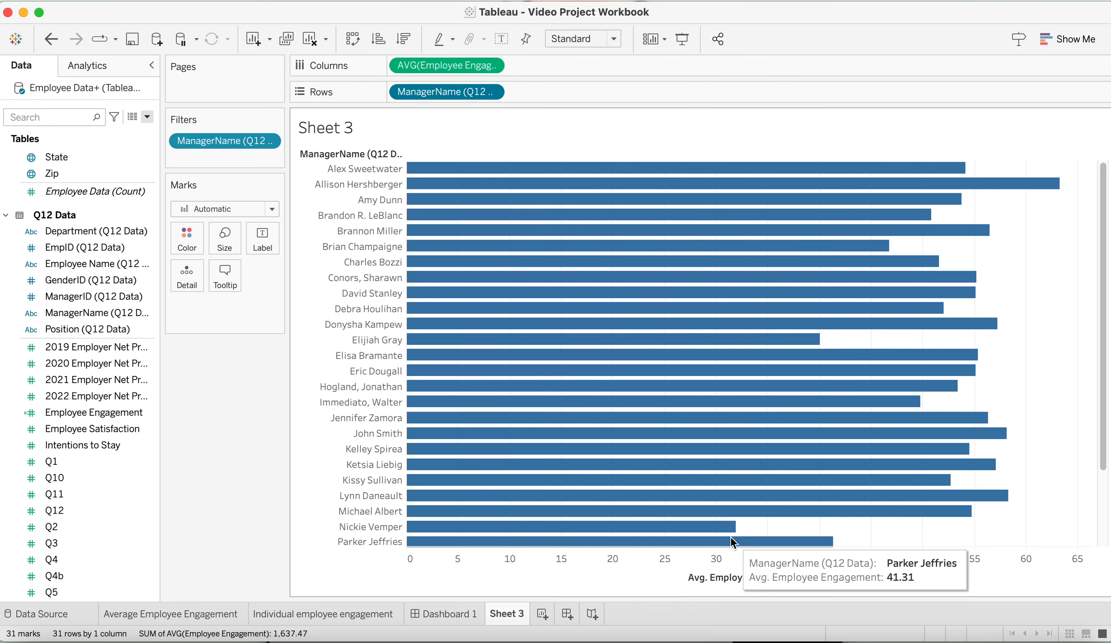
scroll(392, 477, "down", 3)
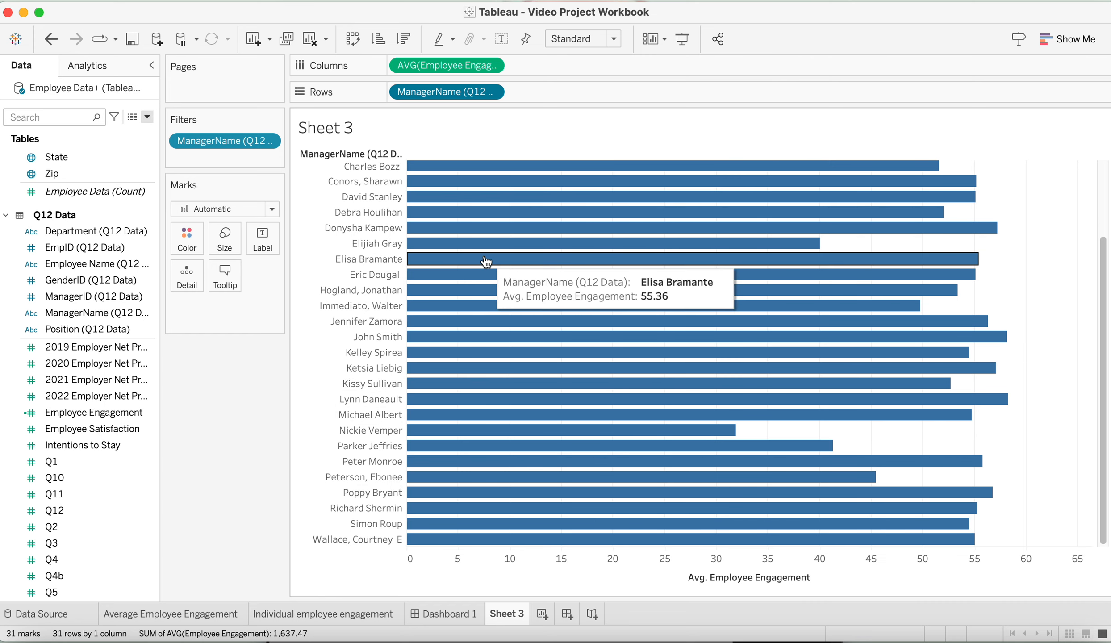
scroll(486, 268, "up", 3)
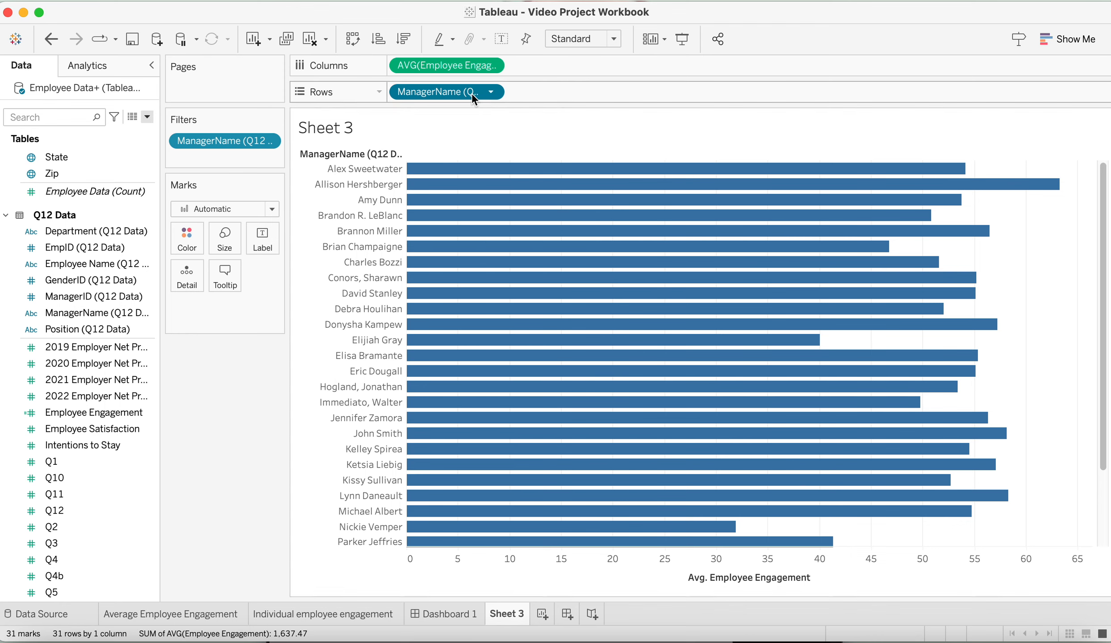
left_click(491, 92)
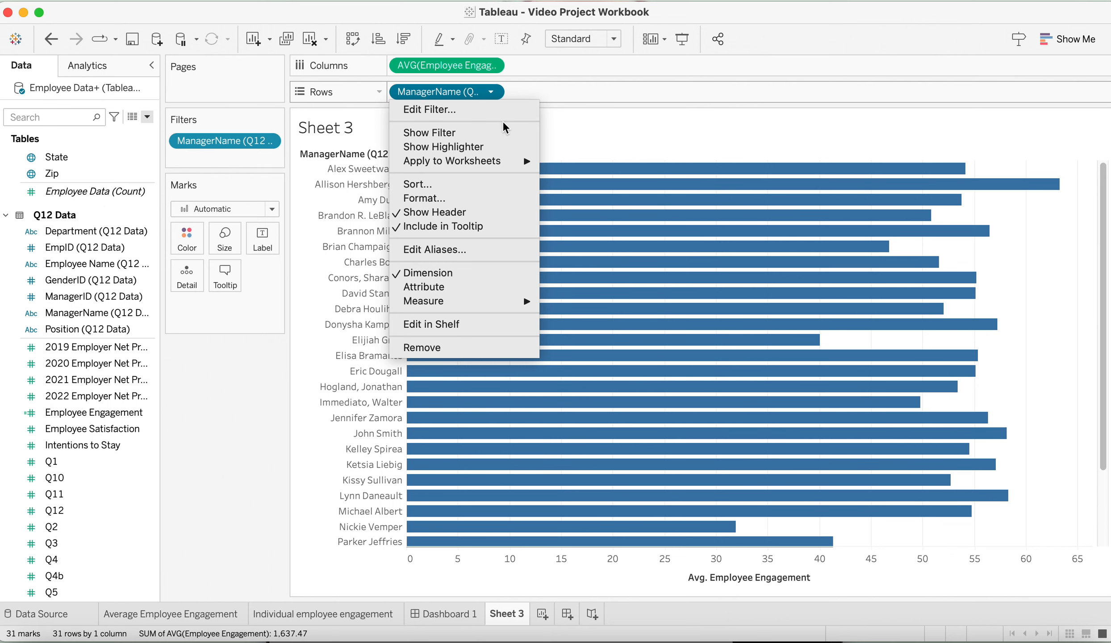
left_click(621, 124)
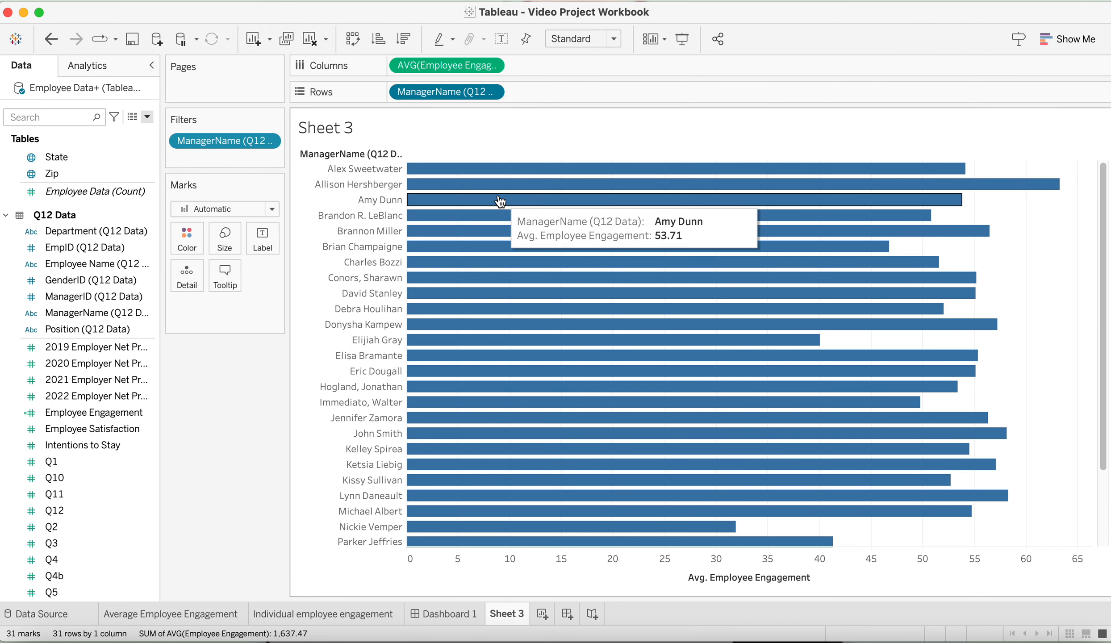
scroll(481, 404, "down", 3)
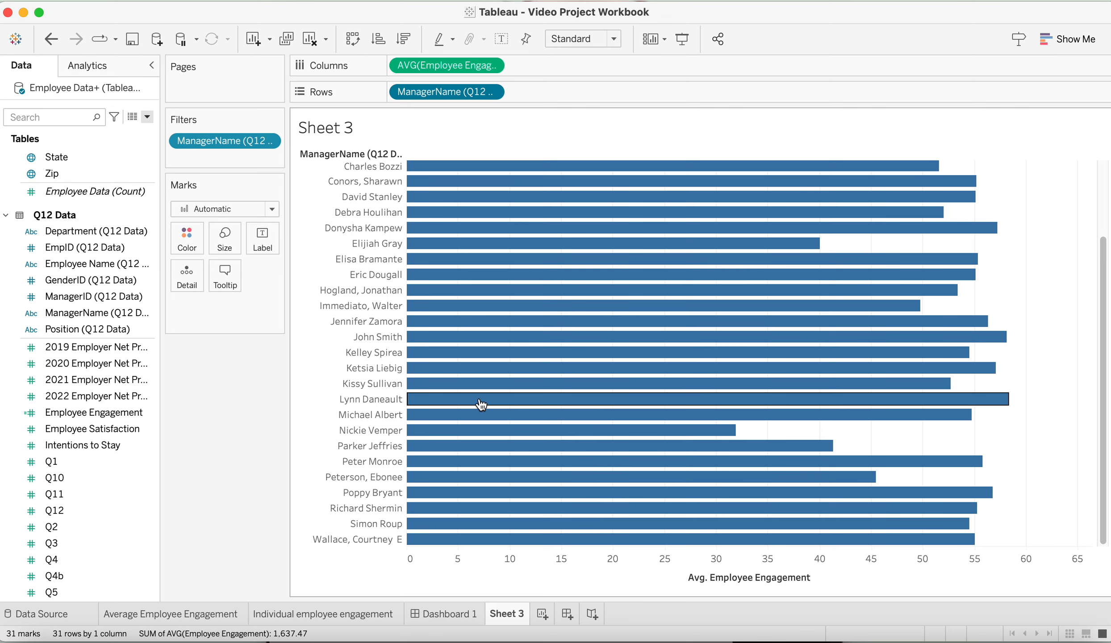
scroll(481, 405, "up", 3)
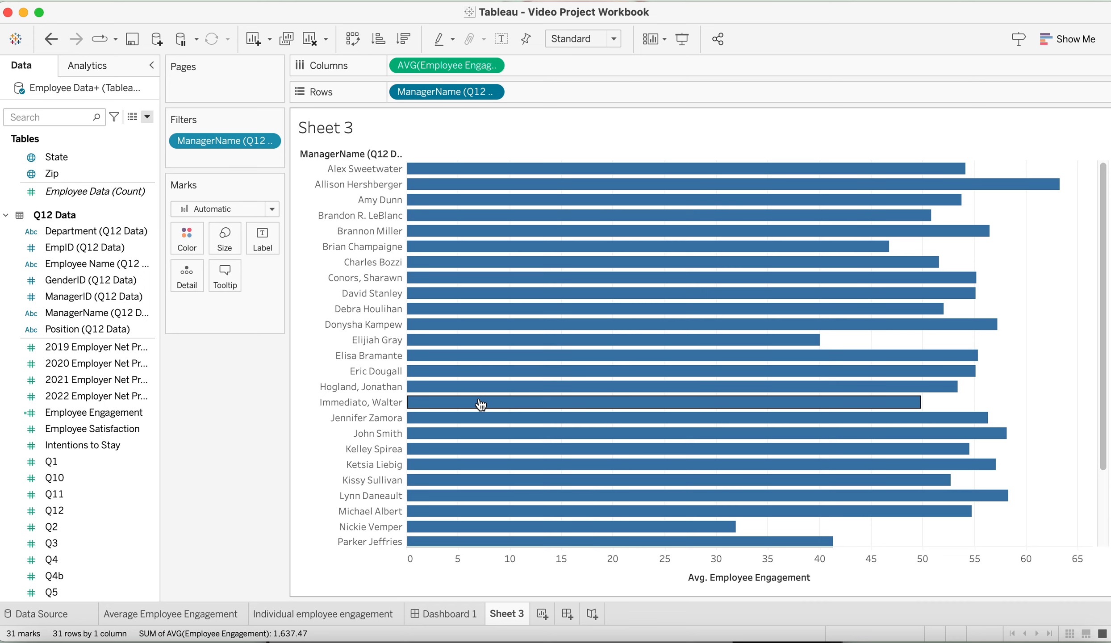
Sort the managers in descending order by average Employee Engagement
left_click(404, 39)
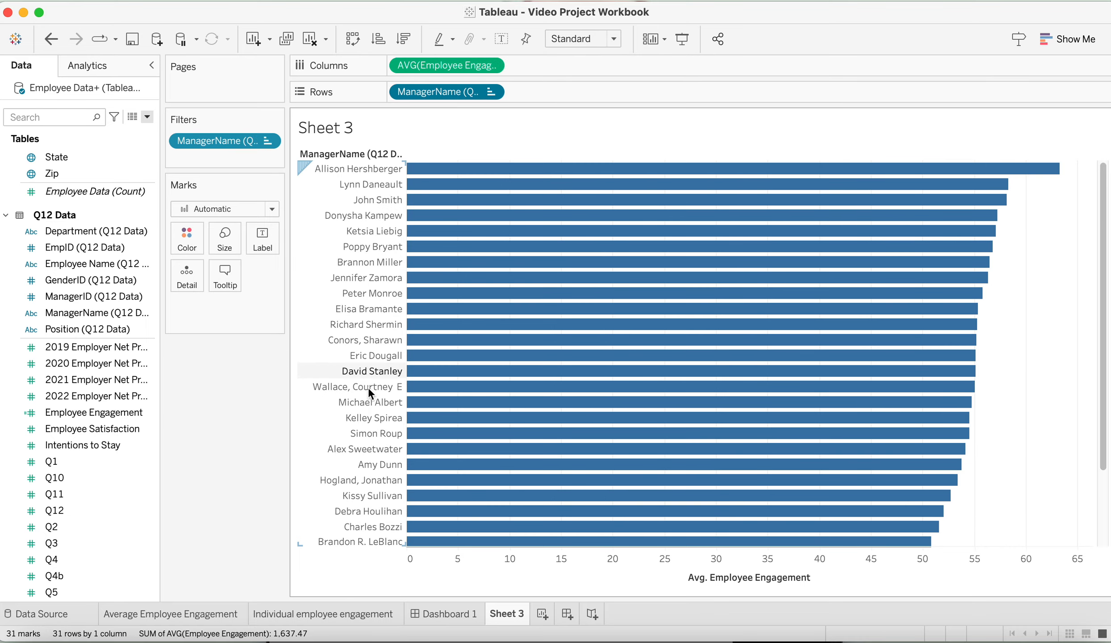
scroll(354, 435, "down", 3)
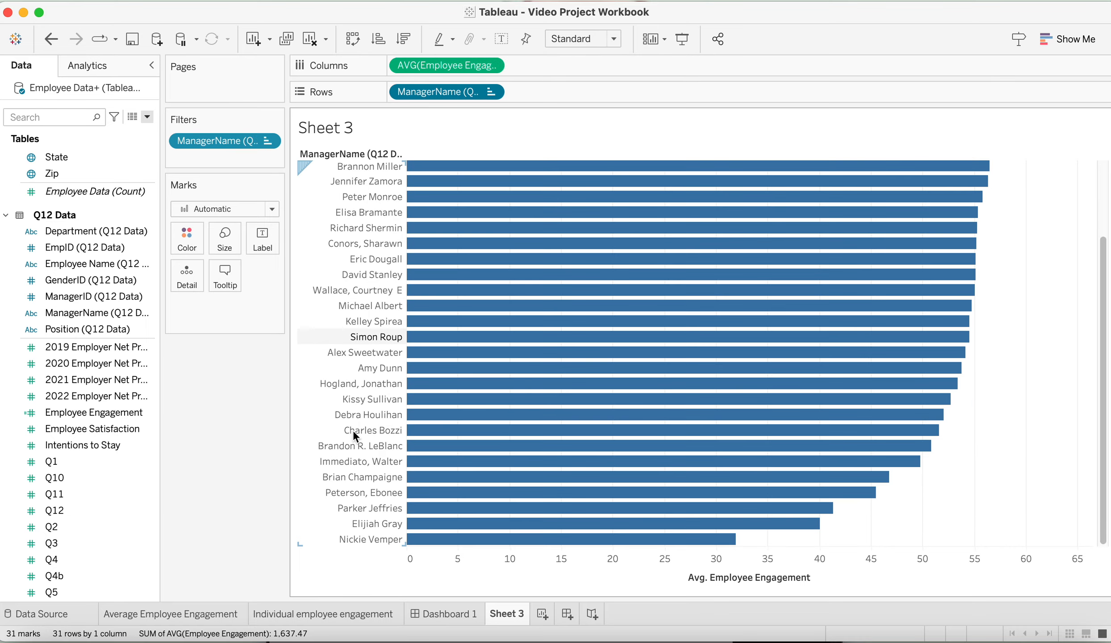
scroll(354, 435, "up", 3)
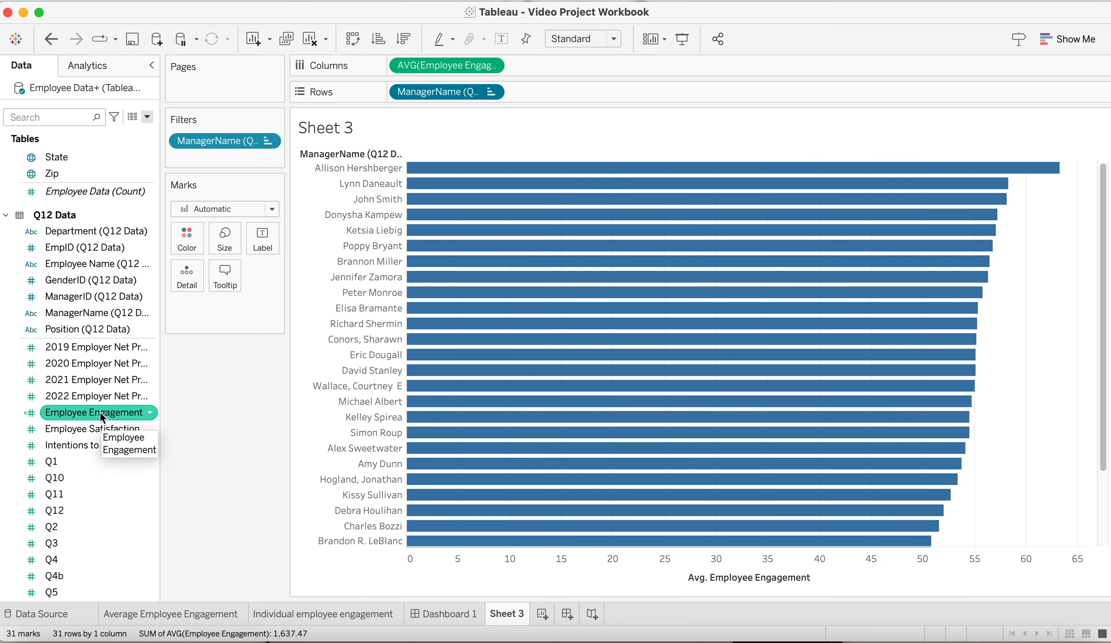
Color the manager bars by the Employee Engagement measure
left_click_drag(100, 412, 184, 237)
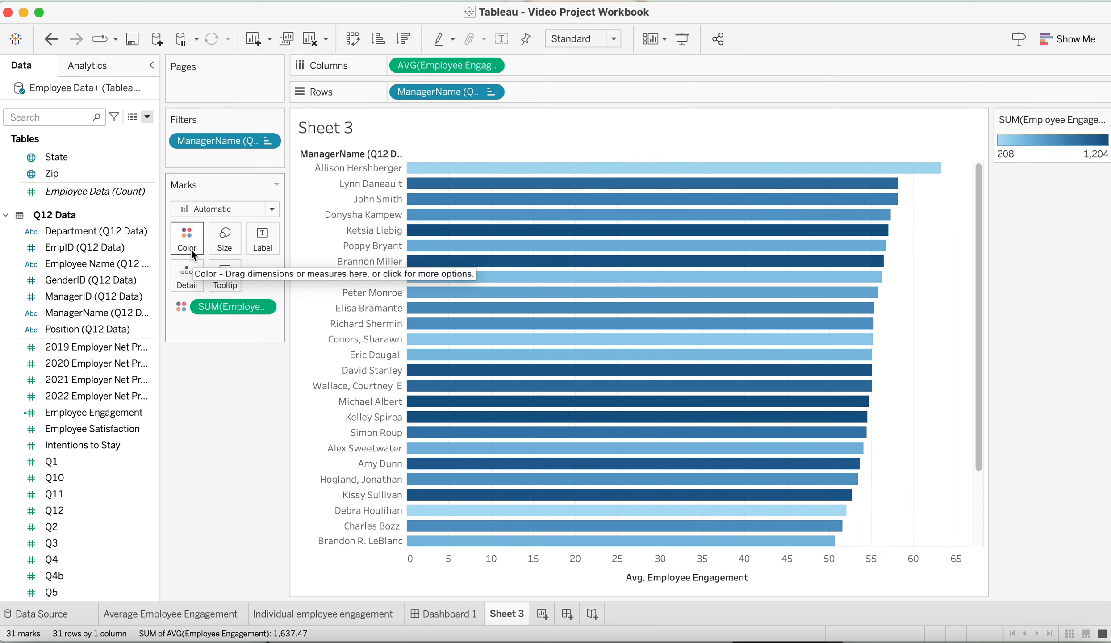
mouse_move(538, 217)
mouse_move(502, 421)
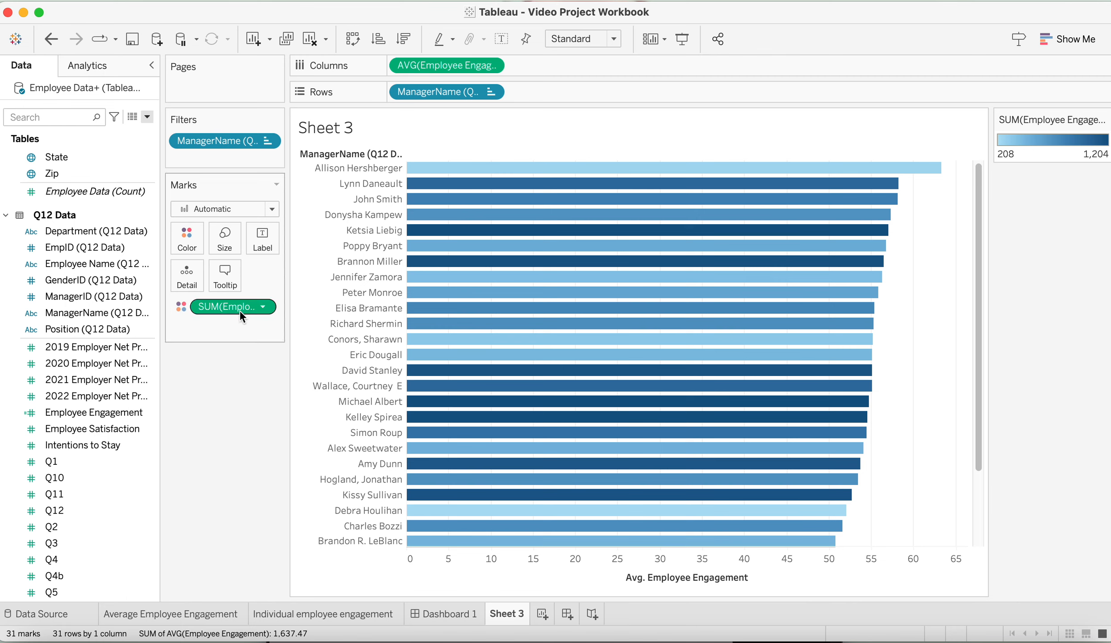
Change the aggregation of the Employee Engagement color measure to Minimum and inspect the recolored bars
left_click(263, 308)
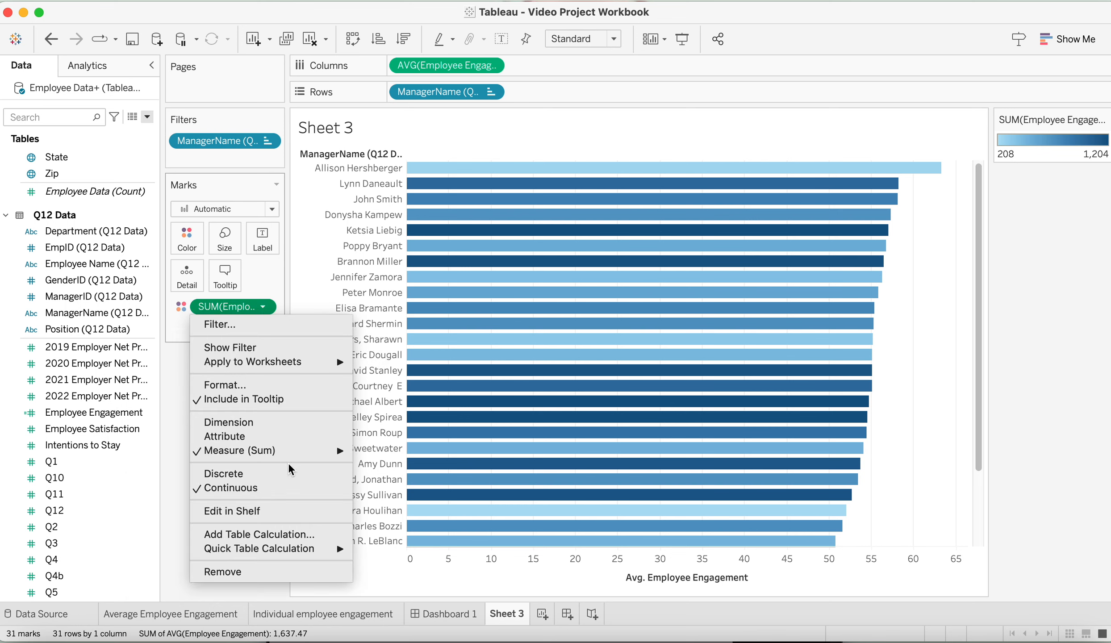
mouse_move(289, 456)
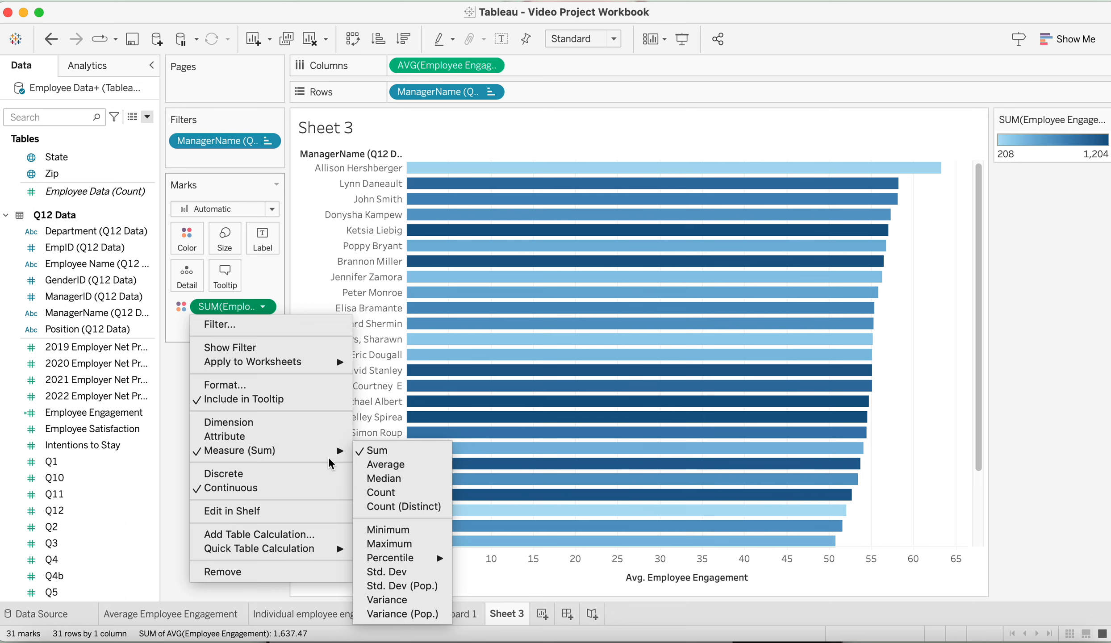
left_click(418, 531)
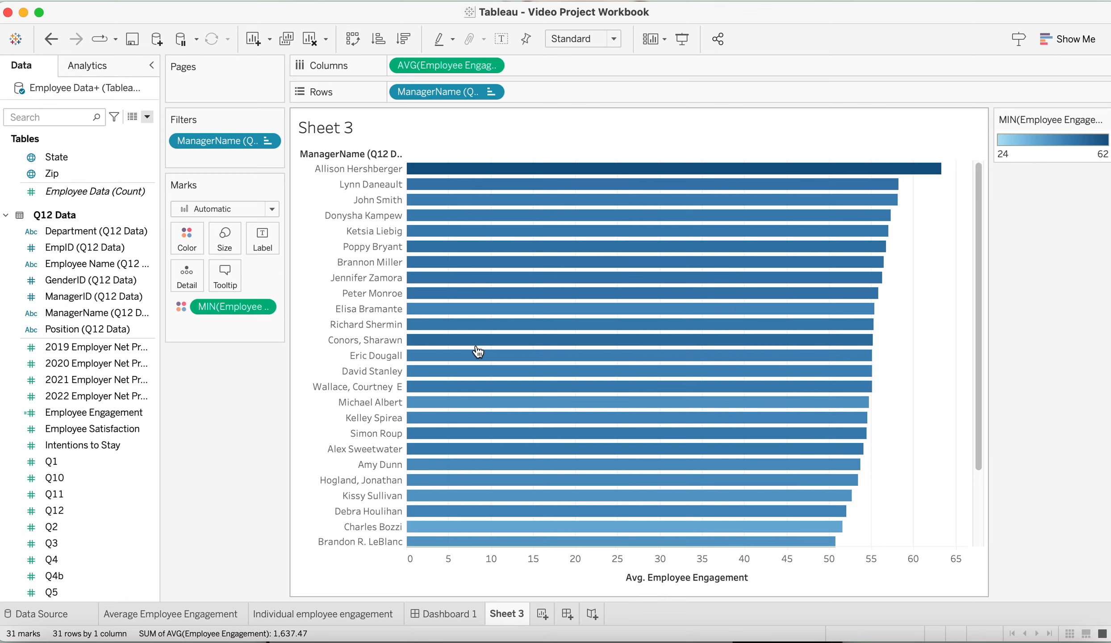
scroll(477, 350, "down", 3)
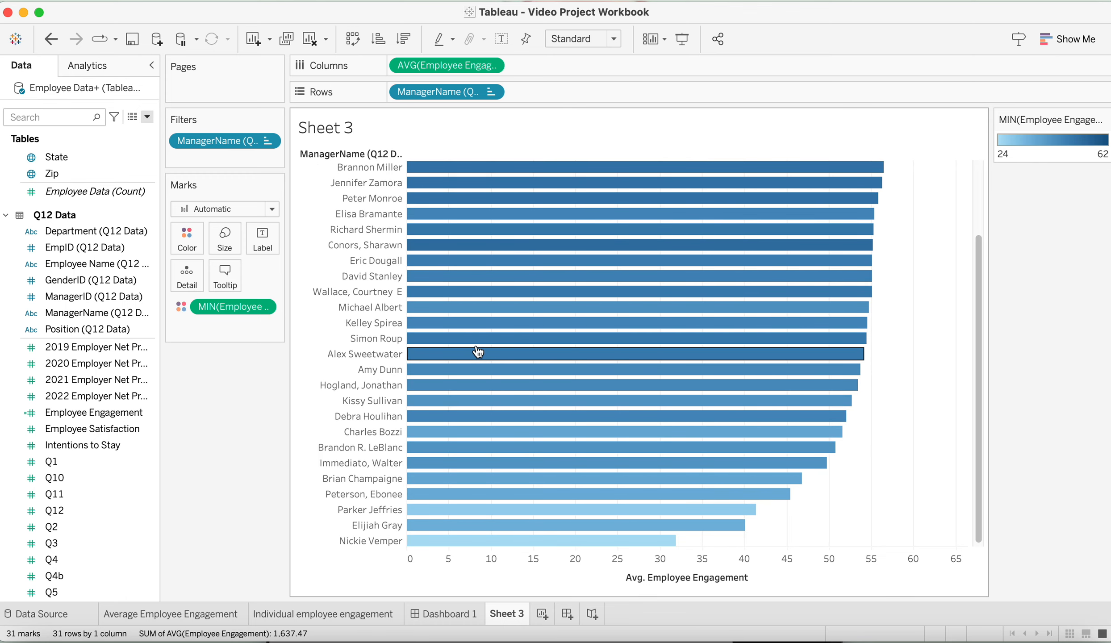
scroll(477, 352, "up", 3)
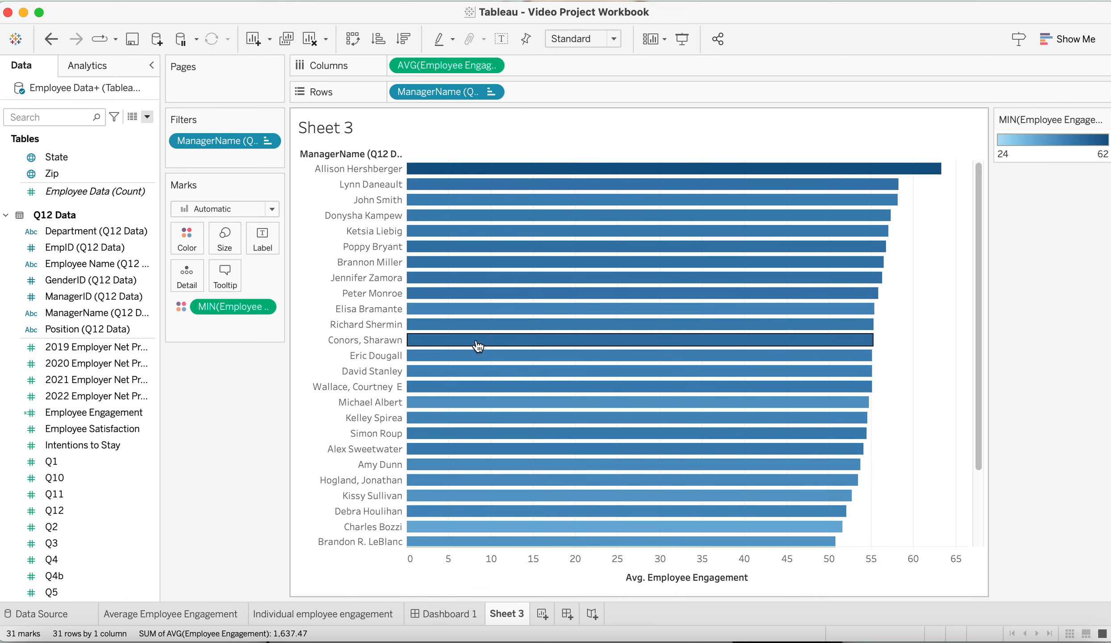
mouse_move(483, 176)
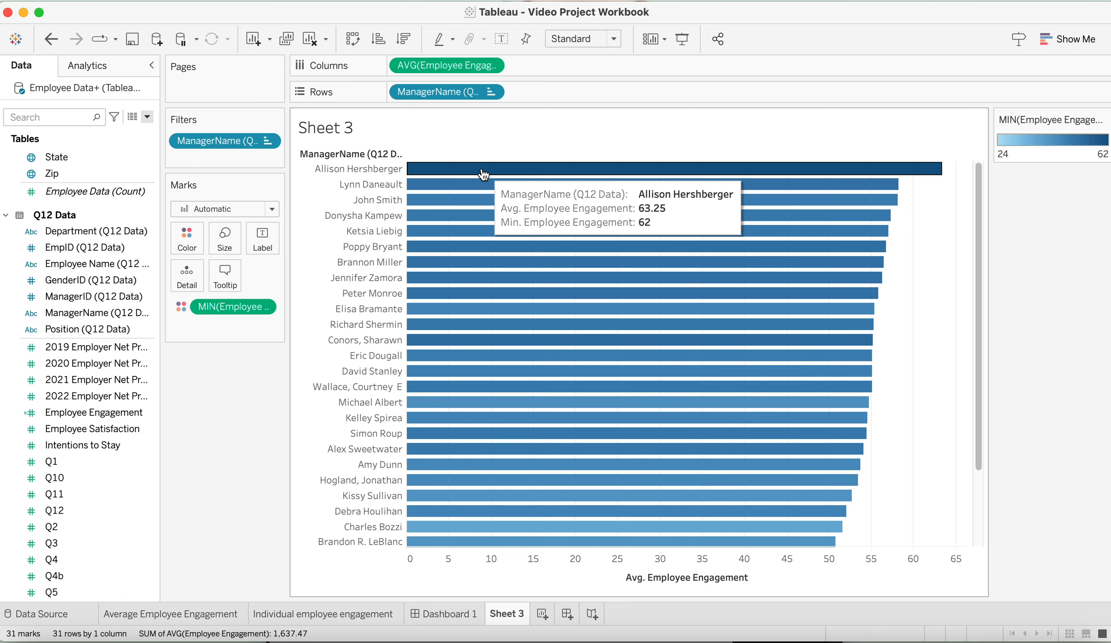
mouse_move(484, 449)
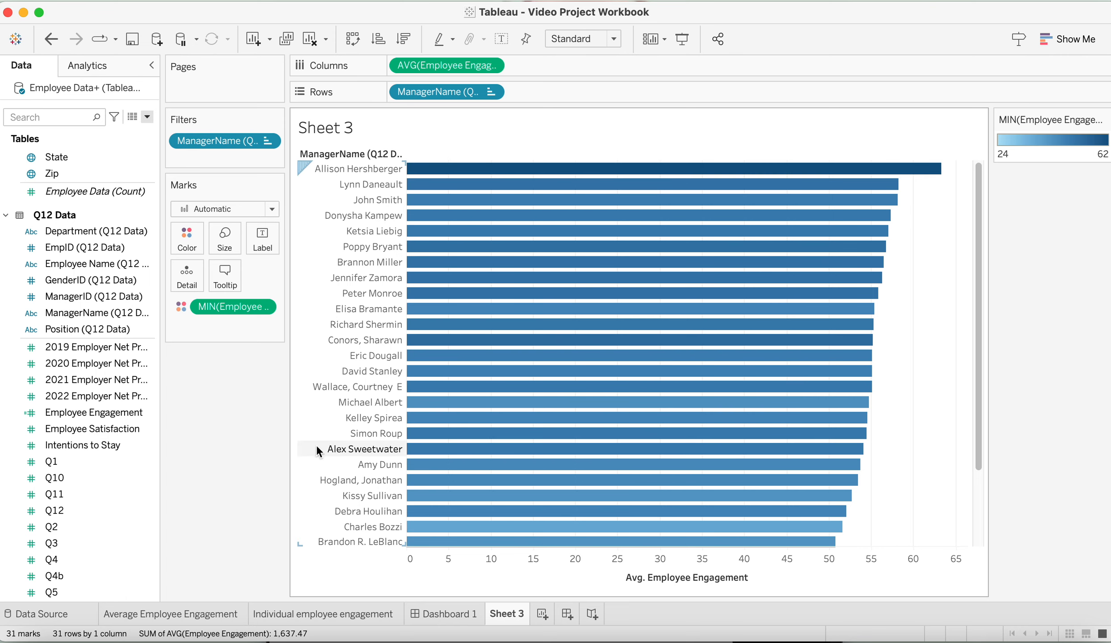